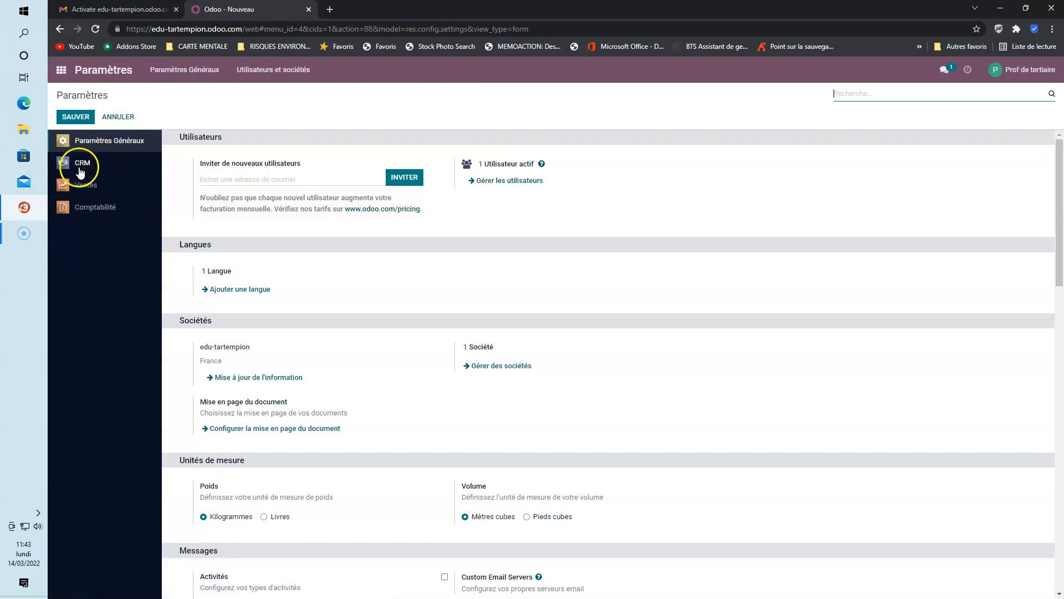
In the Ventes settings, enable Remises under Tarif and disable Signature en ligne under Devis et commandes
left_click(83, 190)
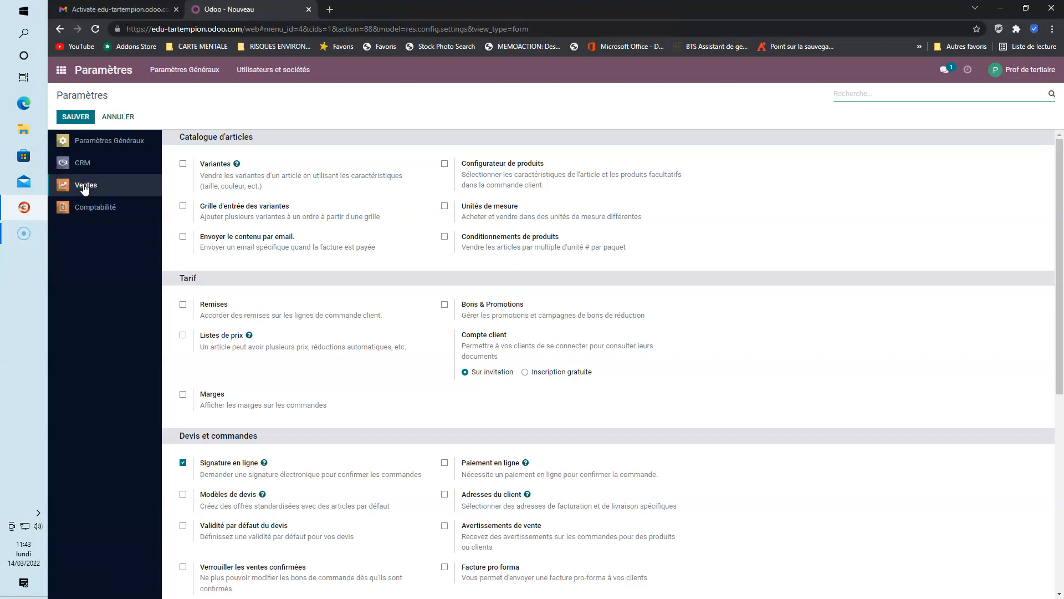
scroll(790, 224, "down", 6)
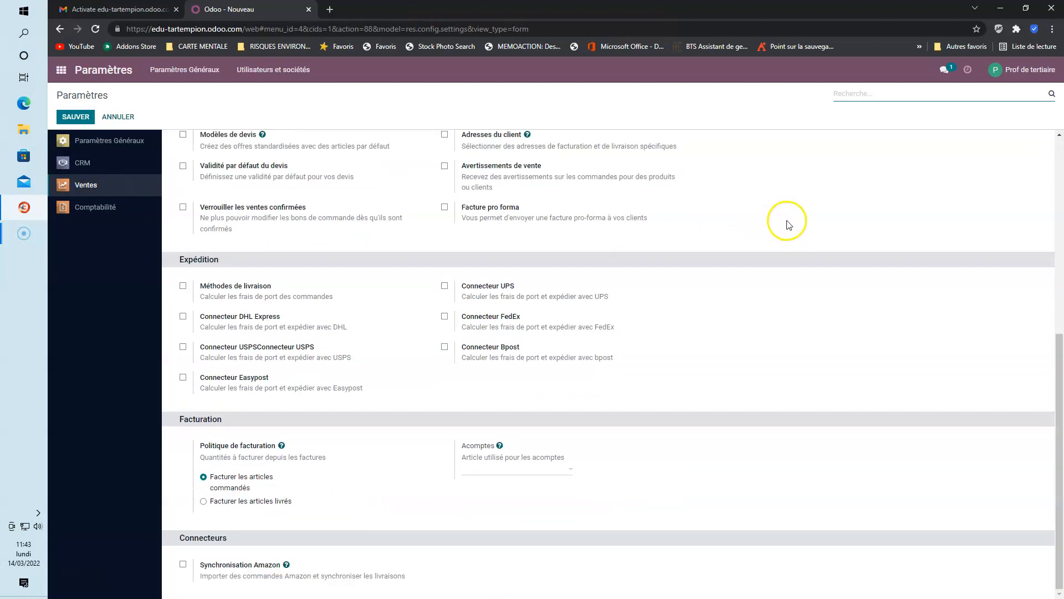
scroll(786, 263, "up", 6)
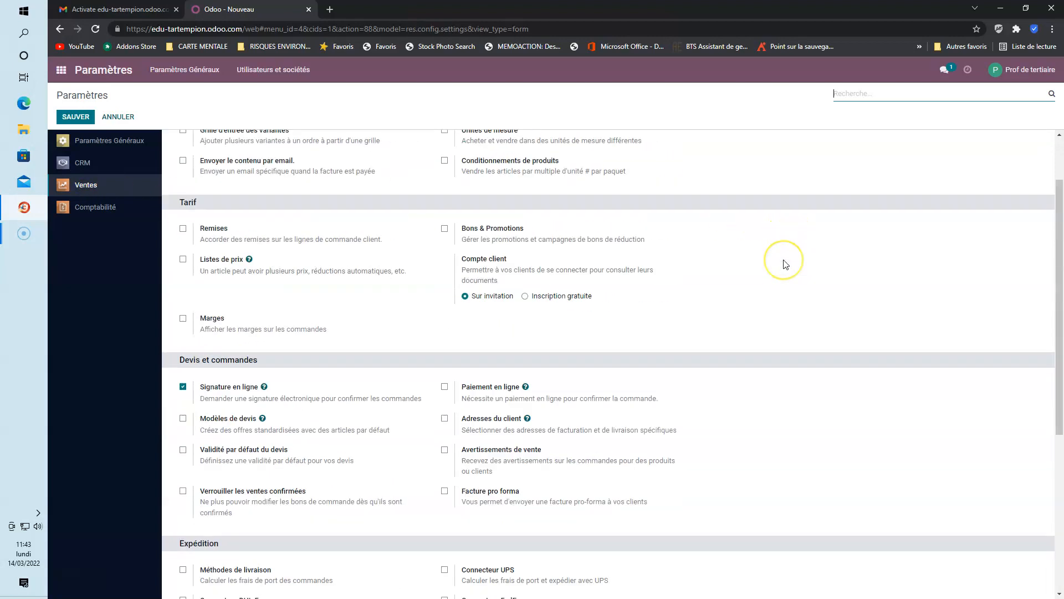
left_click(775, 240)
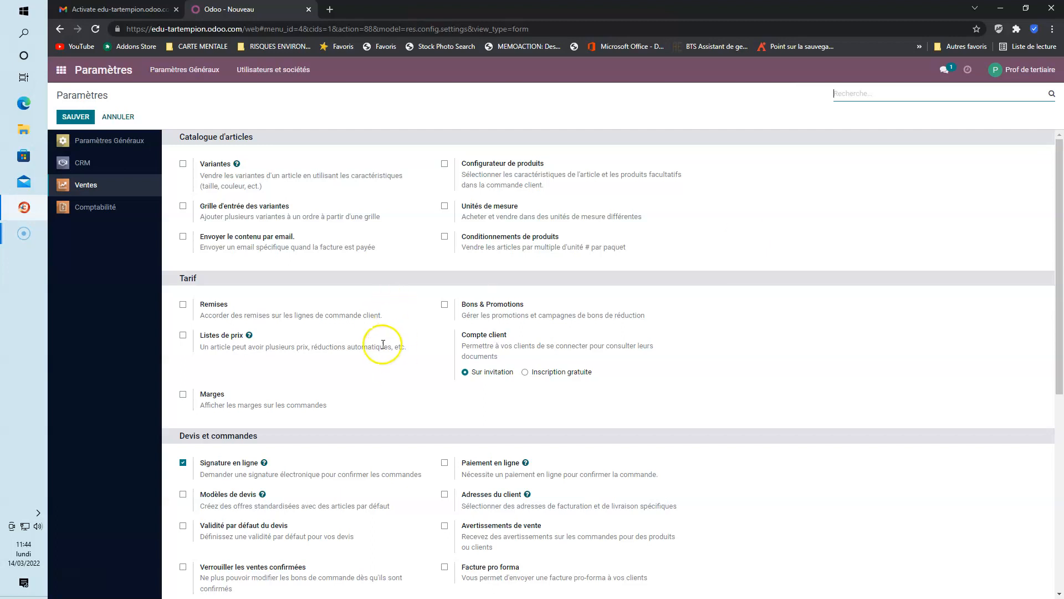
left_click(183, 306)
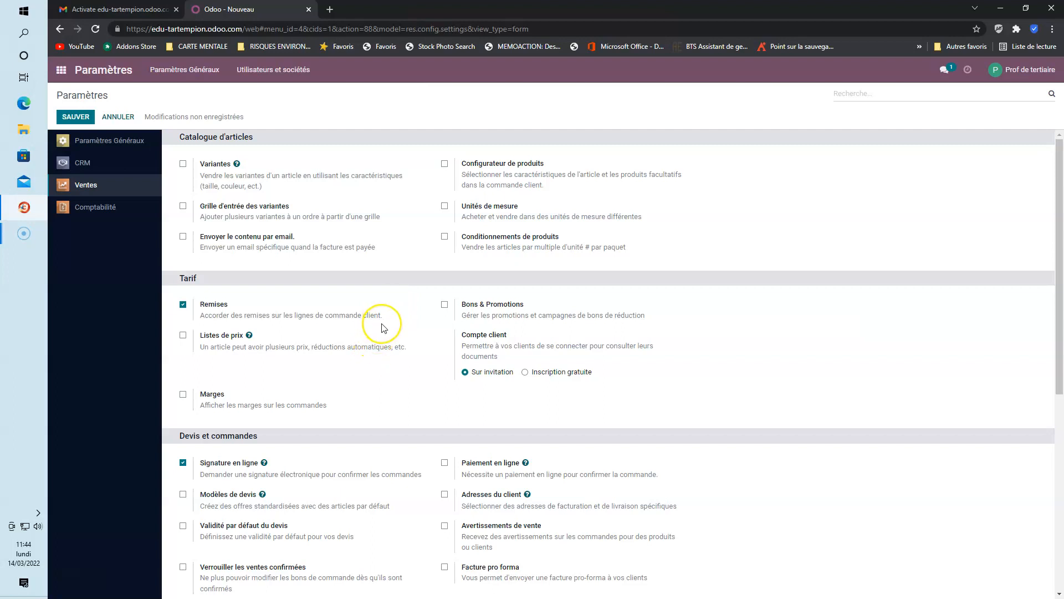
scroll(382, 328, "down", 6)
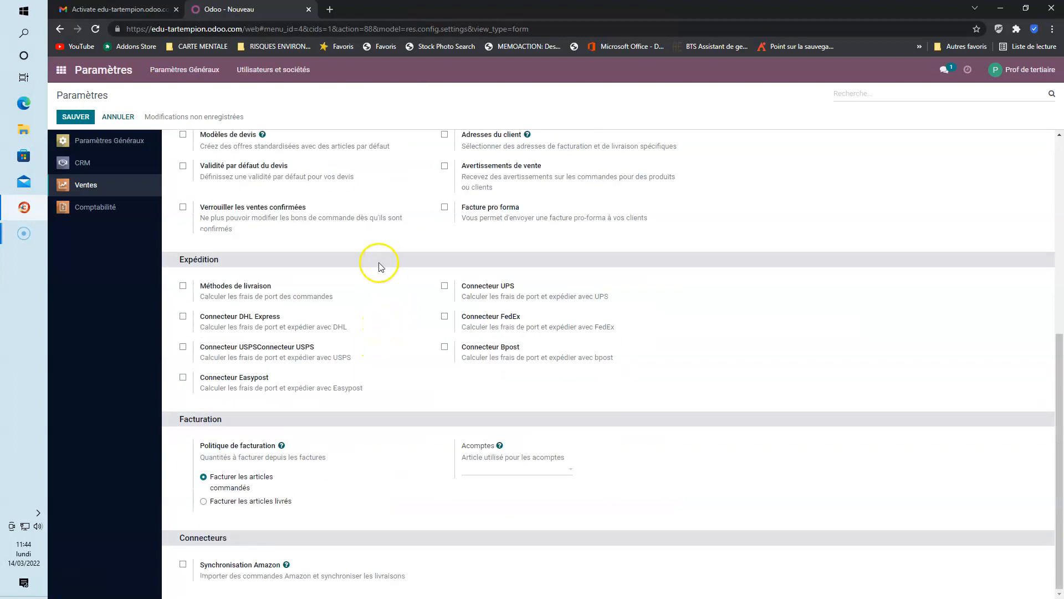
scroll(1060, 139, "up", 2)
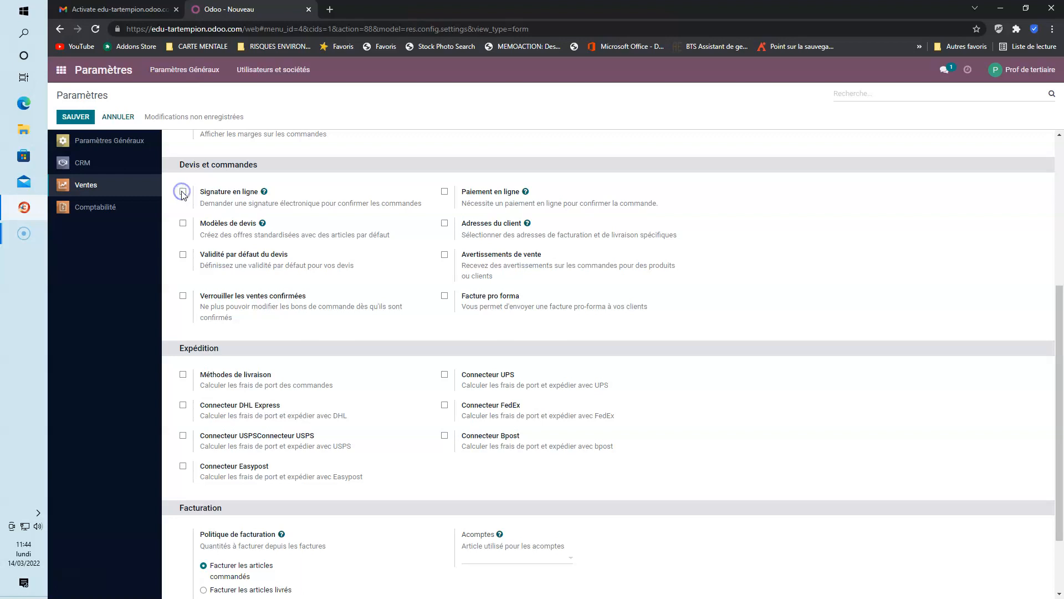
left_click(184, 223)
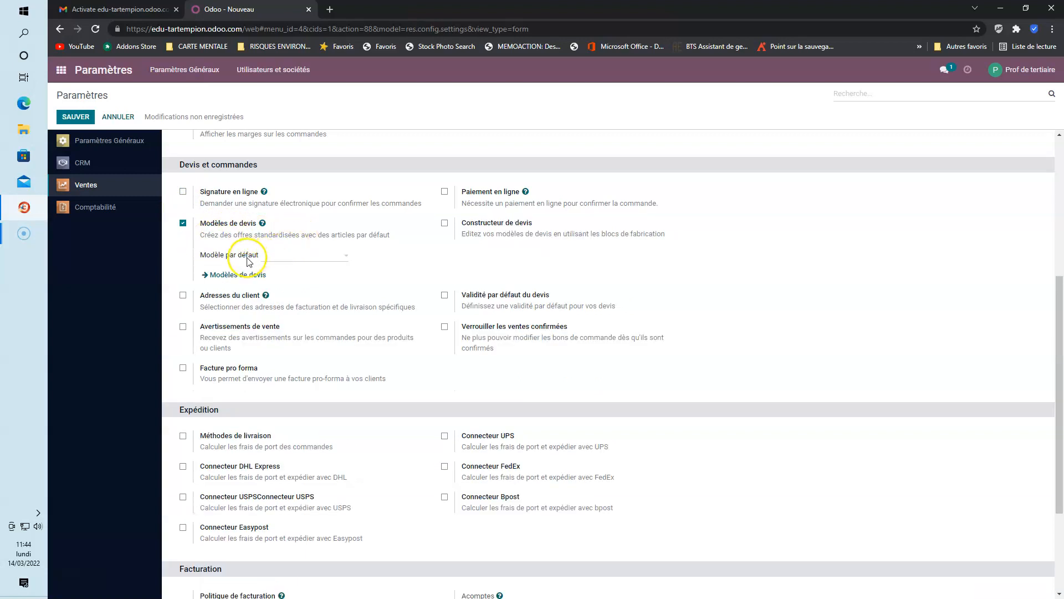
left_click(344, 259)
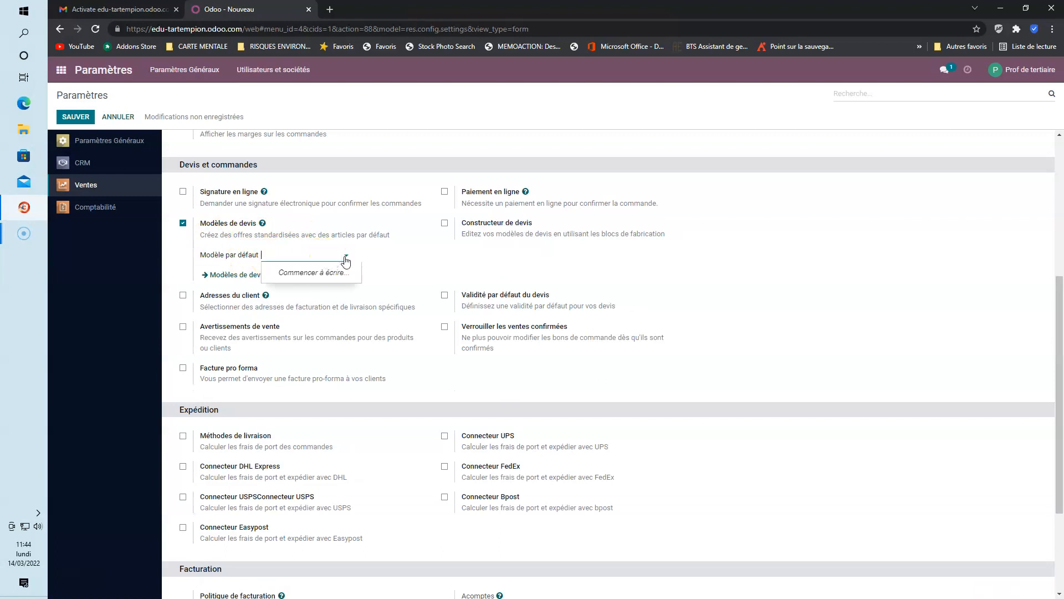
left_click(413, 256)
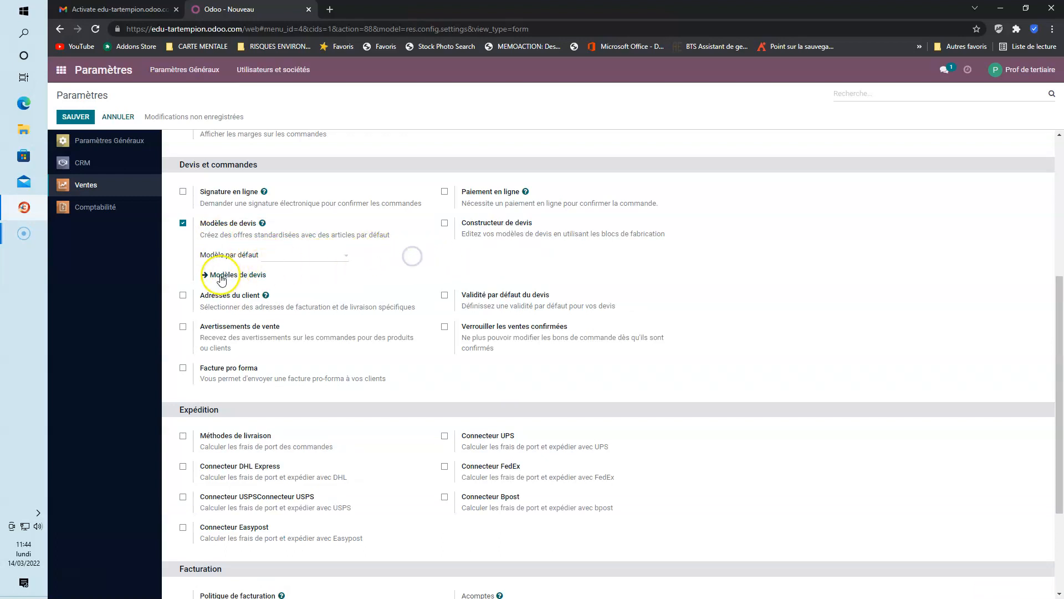
left_click(183, 222)
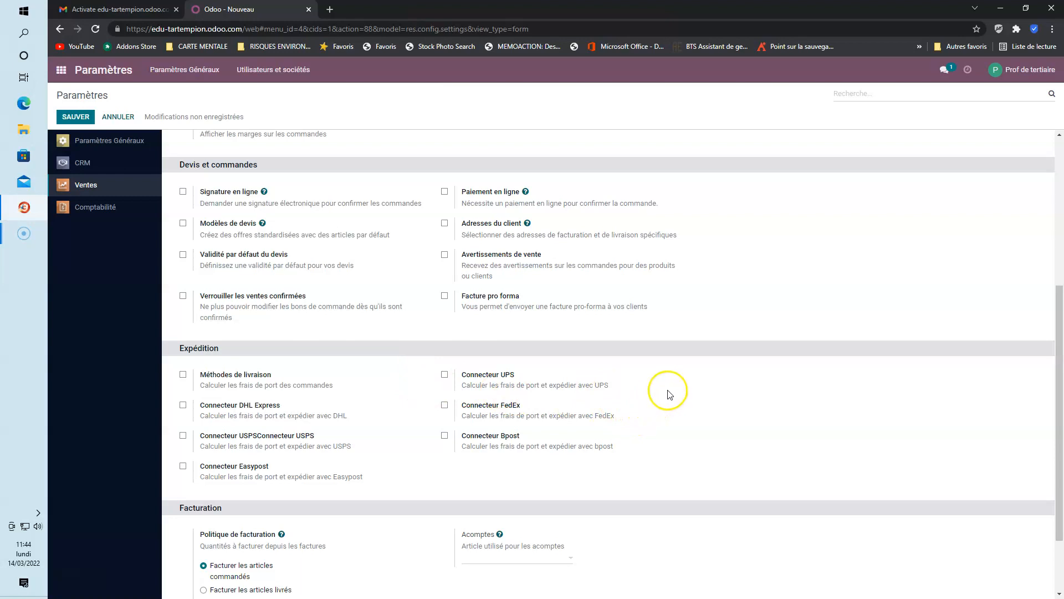
scroll(668, 391, "down", 2)
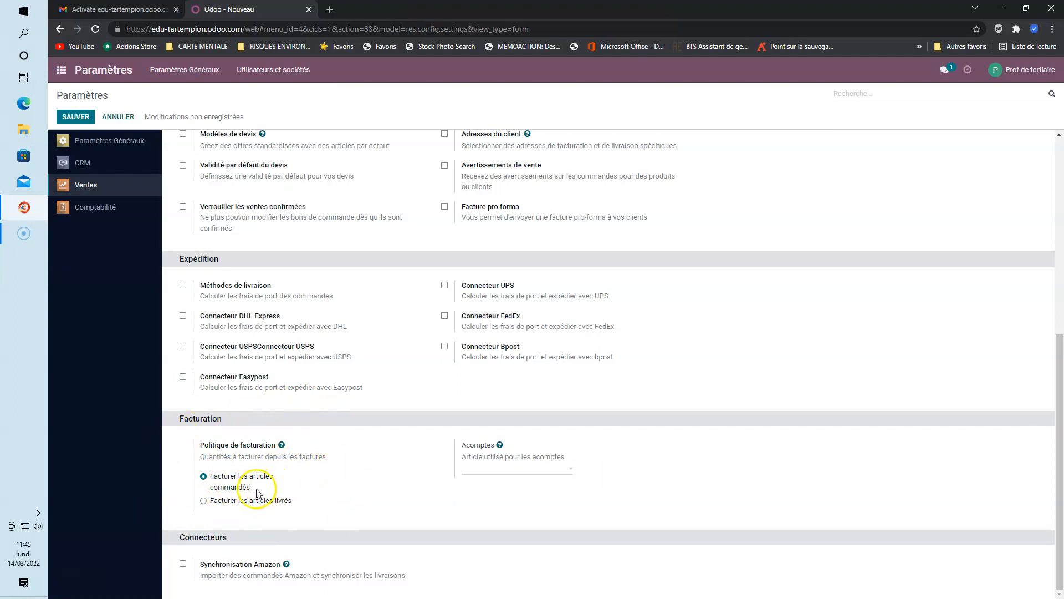
mouse_move(258, 491)
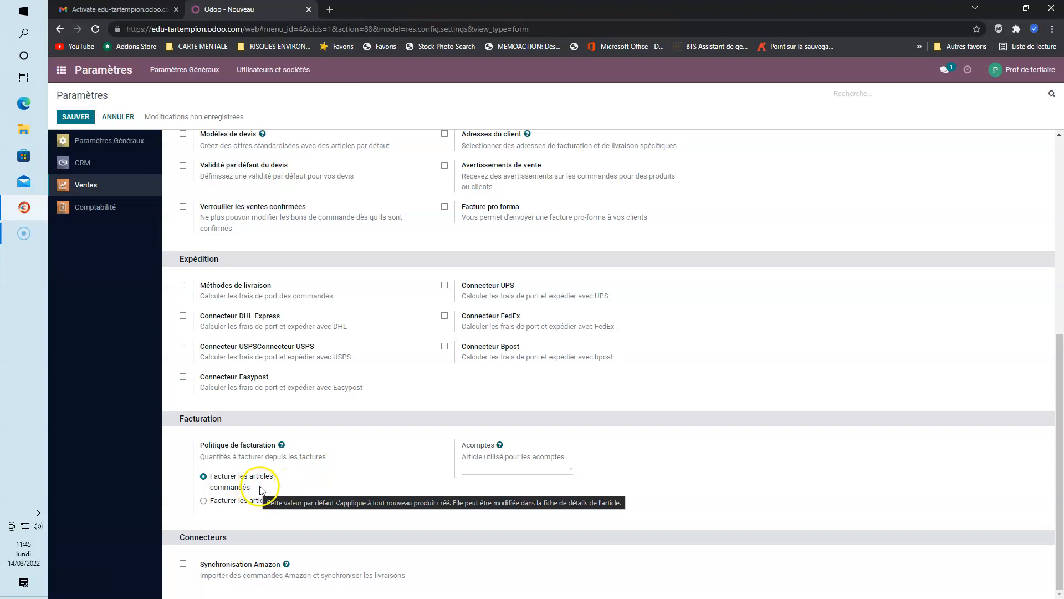
left_click(203, 501)
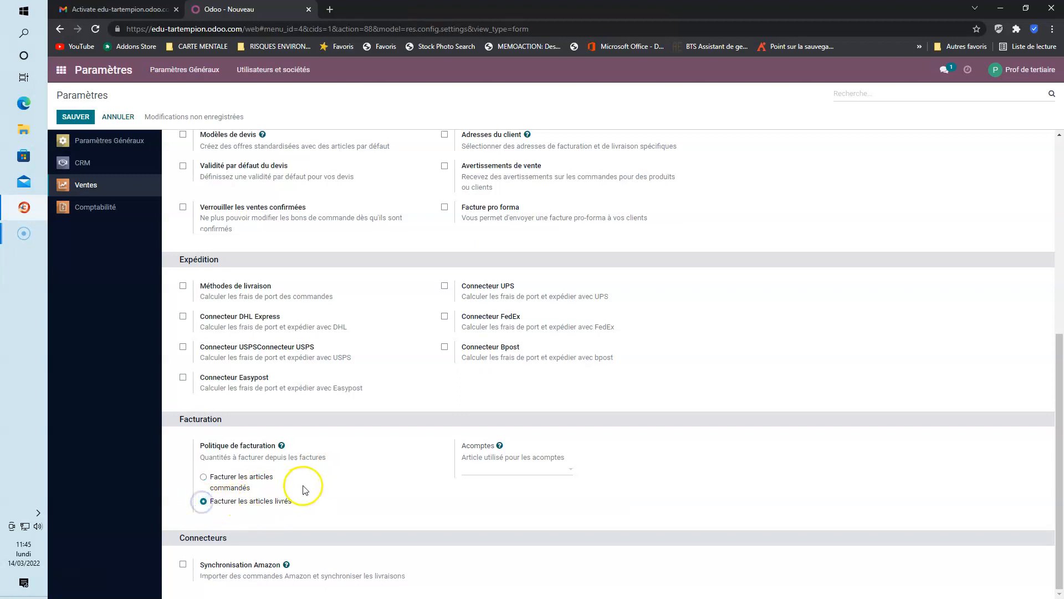
left_click(203, 479)
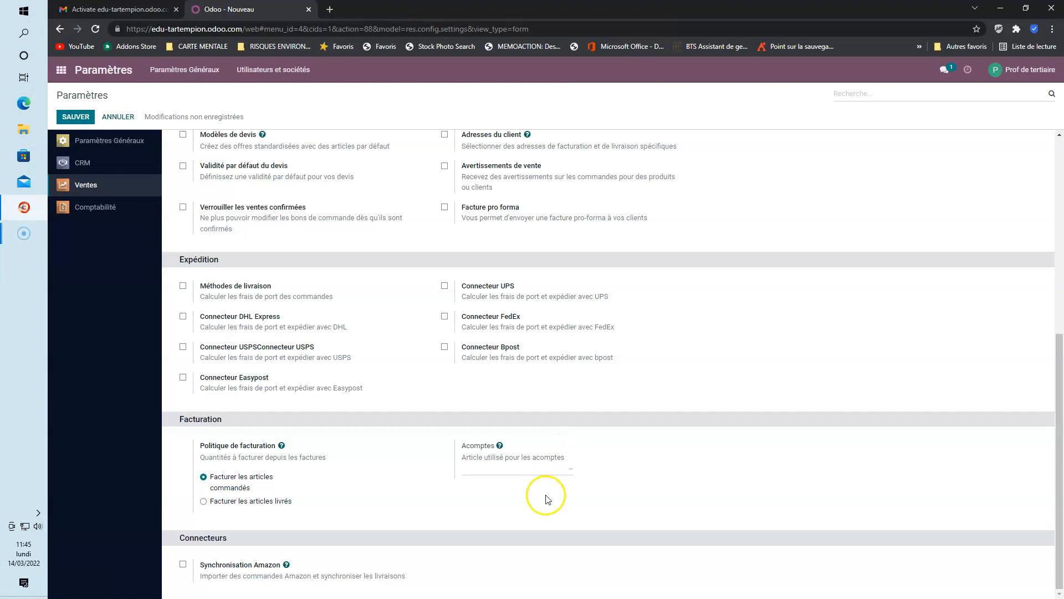
Create a new article named Acompte as the article used for down payments in the Facturation settings
left_click(568, 475)
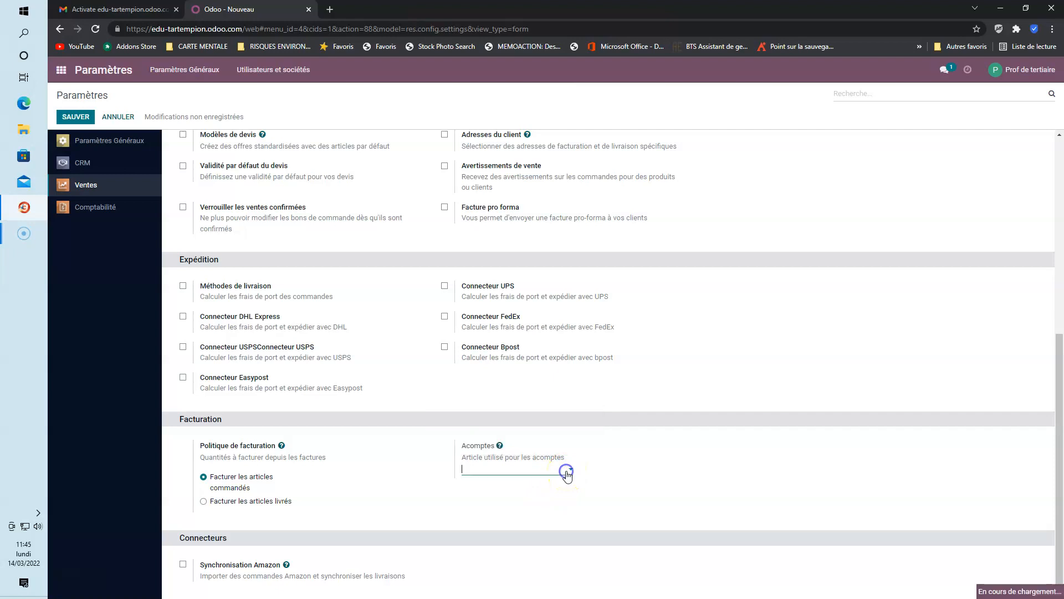
left_click(535, 470)
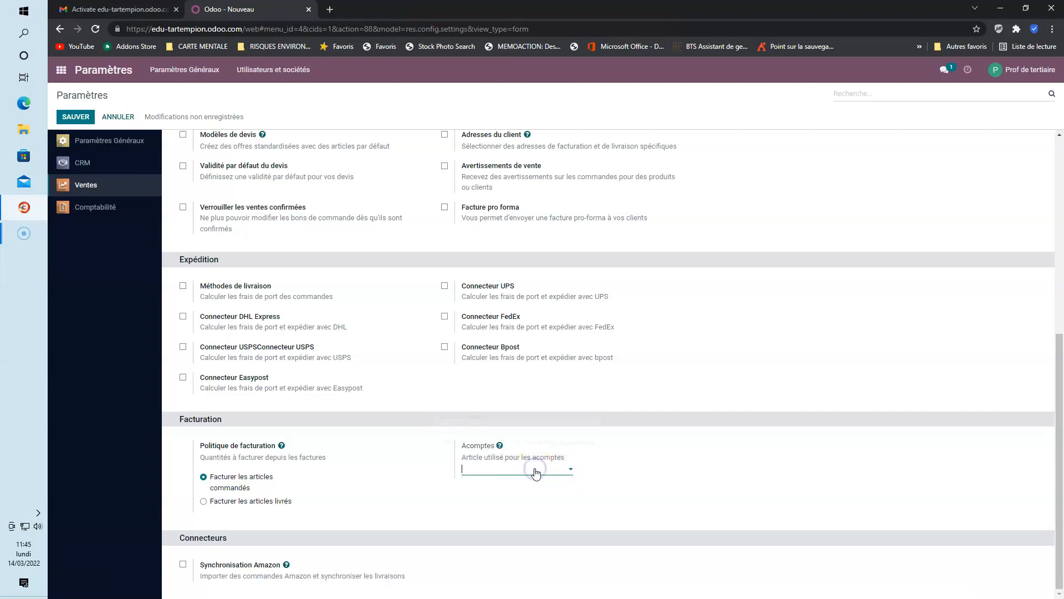
type("aCO")
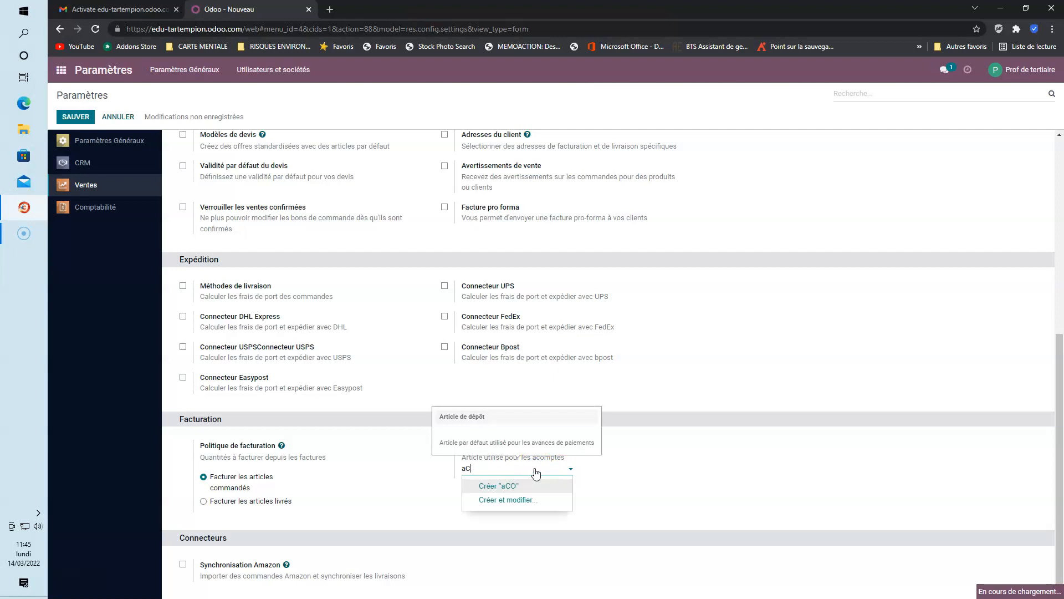
key("BackSpace")
key("BackSpace")
type("Acx")
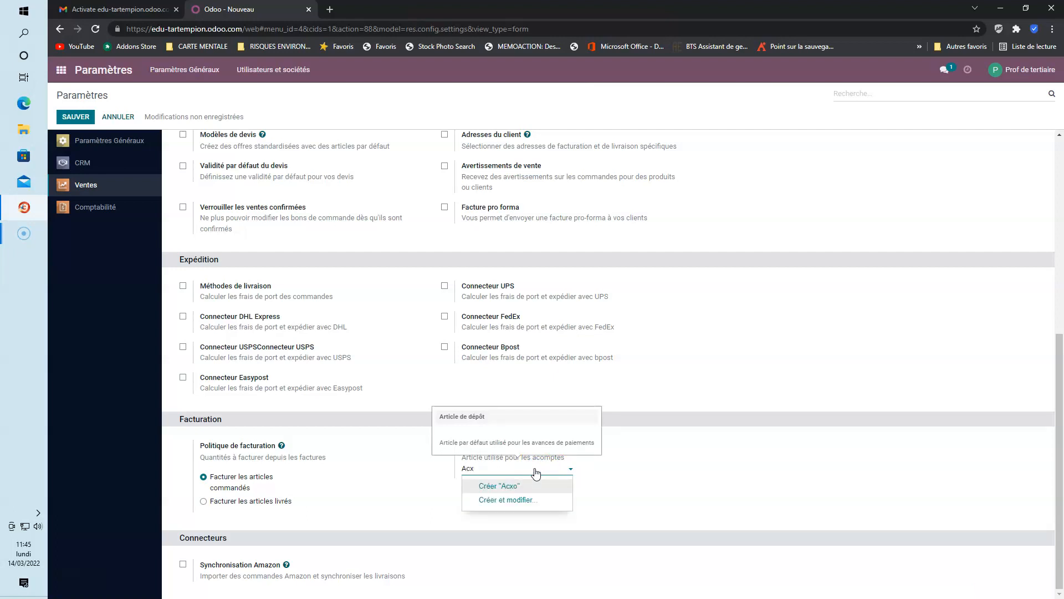
type("opte")
left_click(505, 487)
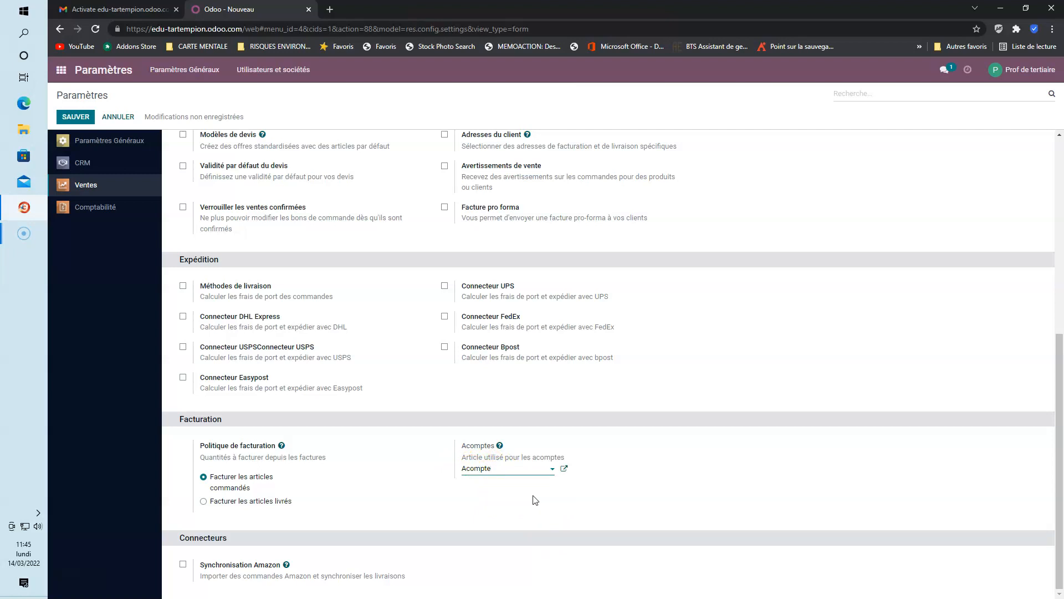
Open the Comptabilité settings and review the taxes section, including the choices available for the default sales tax
scroll(579, 471, "up", 6)
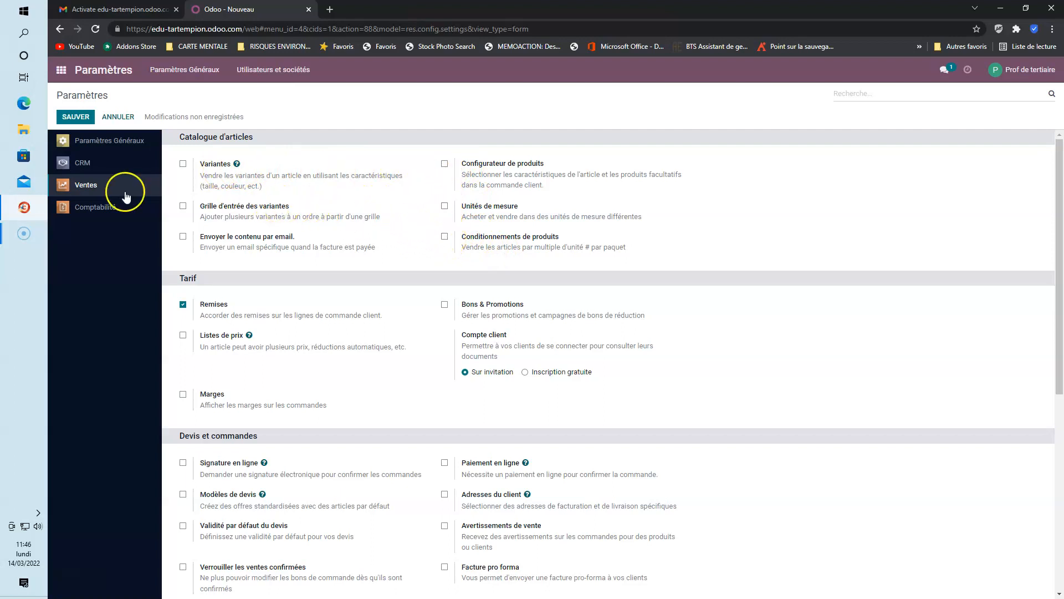
left_click(101, 217)
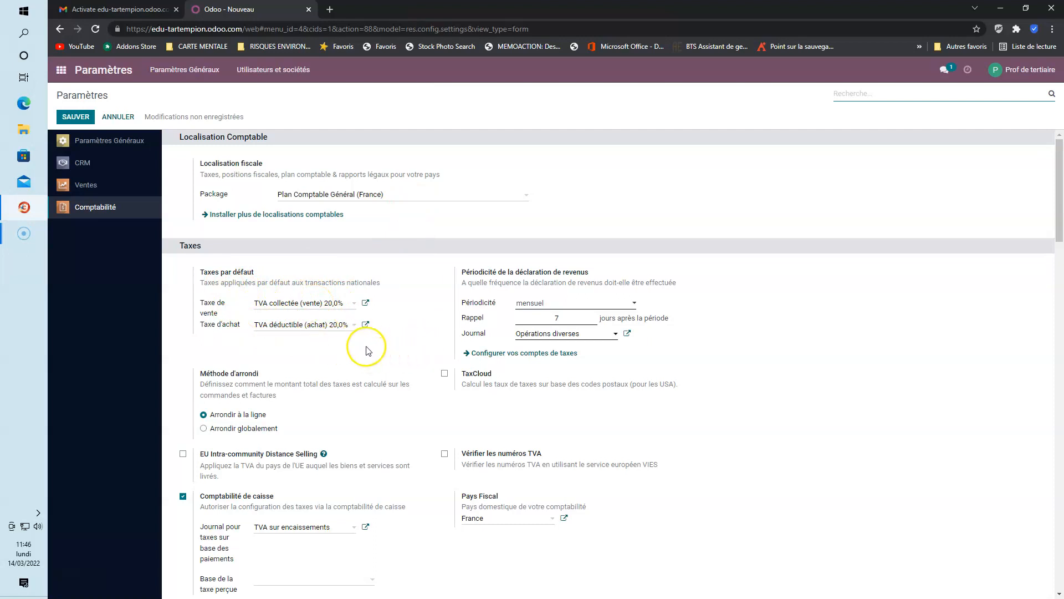
left_click(354, 305)
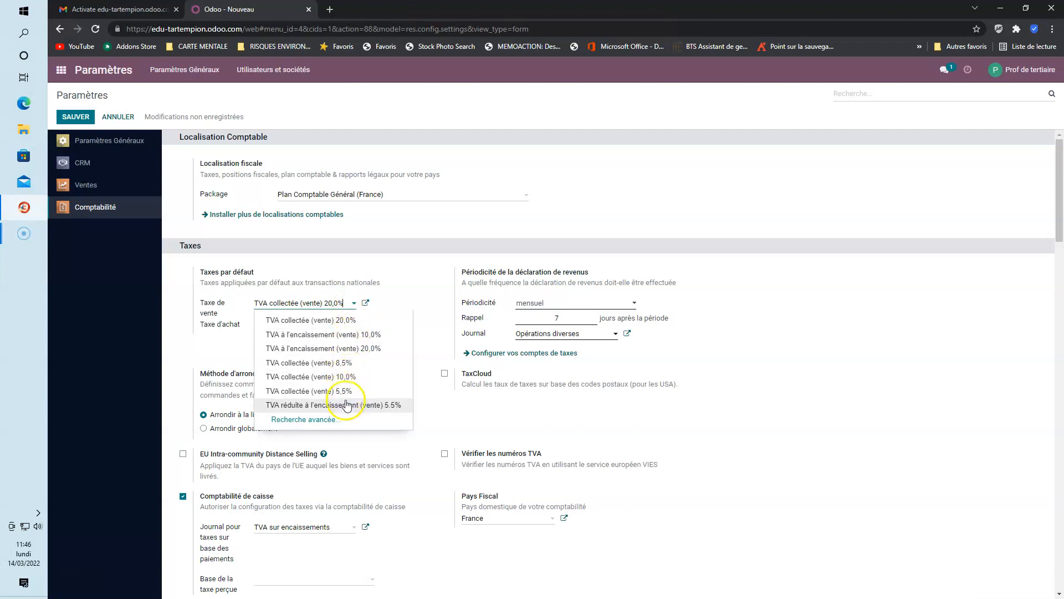
left_click(424, 289)
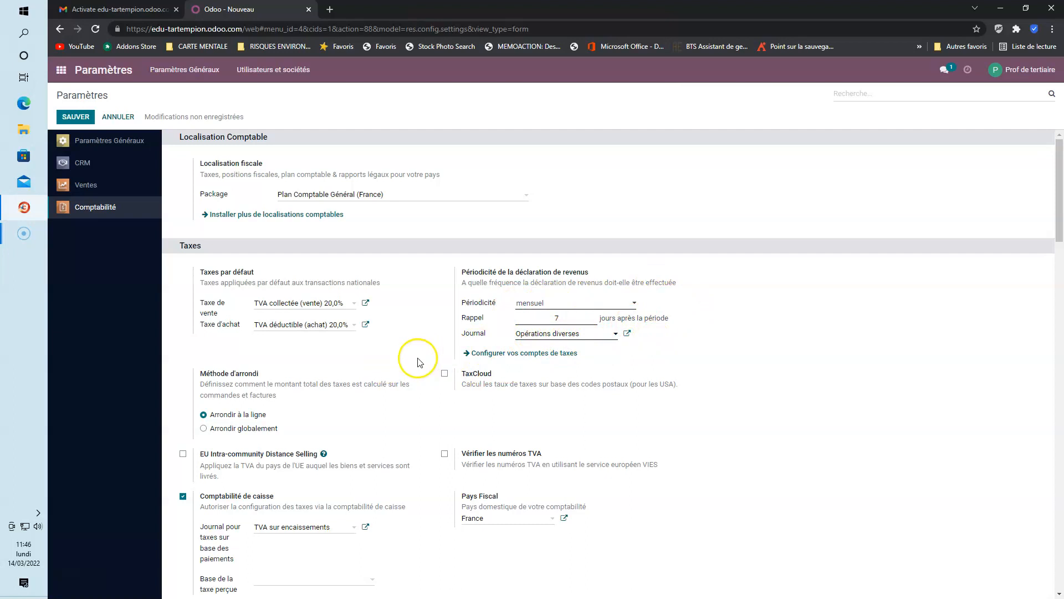
scroll(430, 363, "down", 9)
scroll(421, 355, "up", 5)
scroll(425, 347, "up", 4)
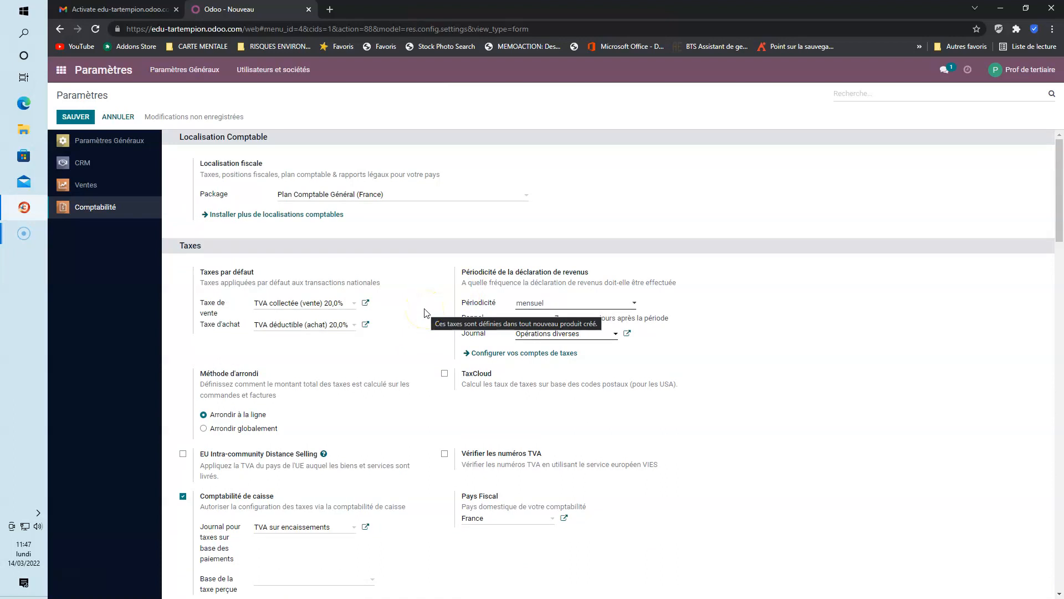
Under Factures clients, disable Envoi postal, accepting the warning, and enable Termes et Conditions par défaut
left_click_drag(1059, 203, 1061, 311)
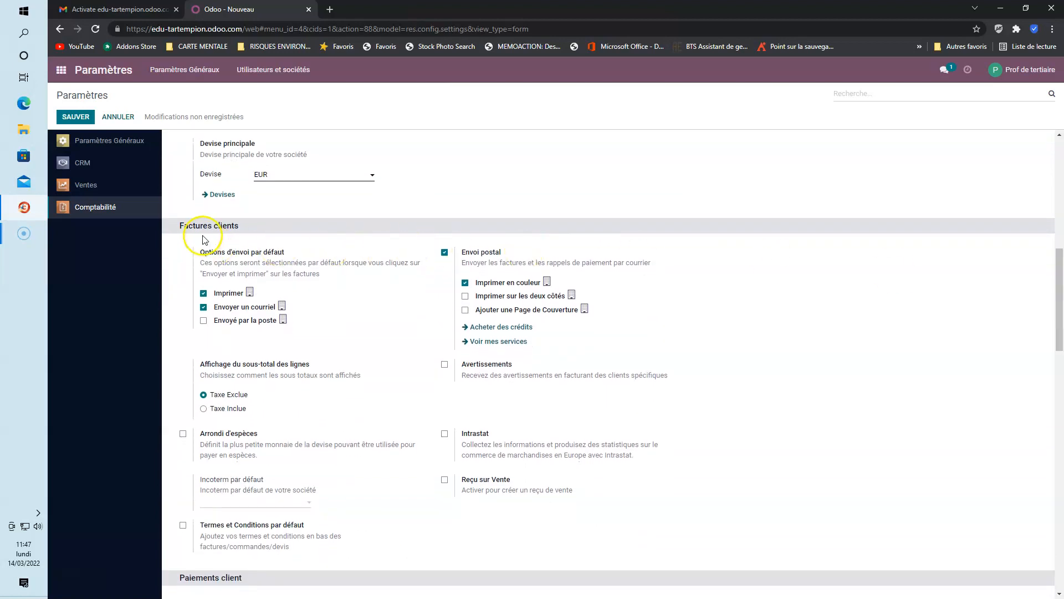
left_click(444, 253)
left_click(292, 144)
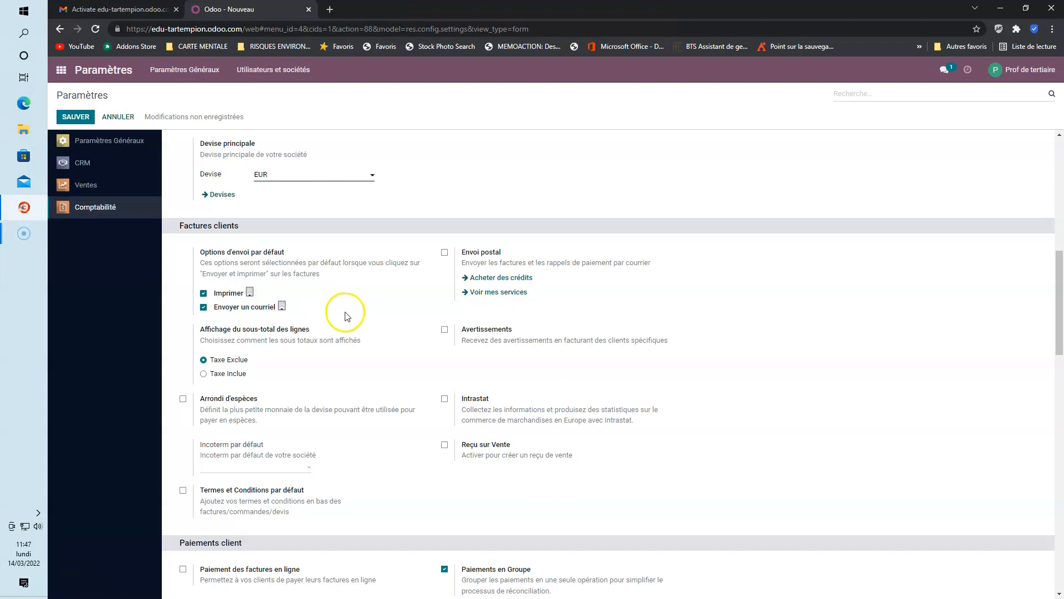
left_click(183, 490)
Disable Facture numérique under Factures fournisseurs, accept the warning, and save the settings
scroll(340, 419, "down", 8)
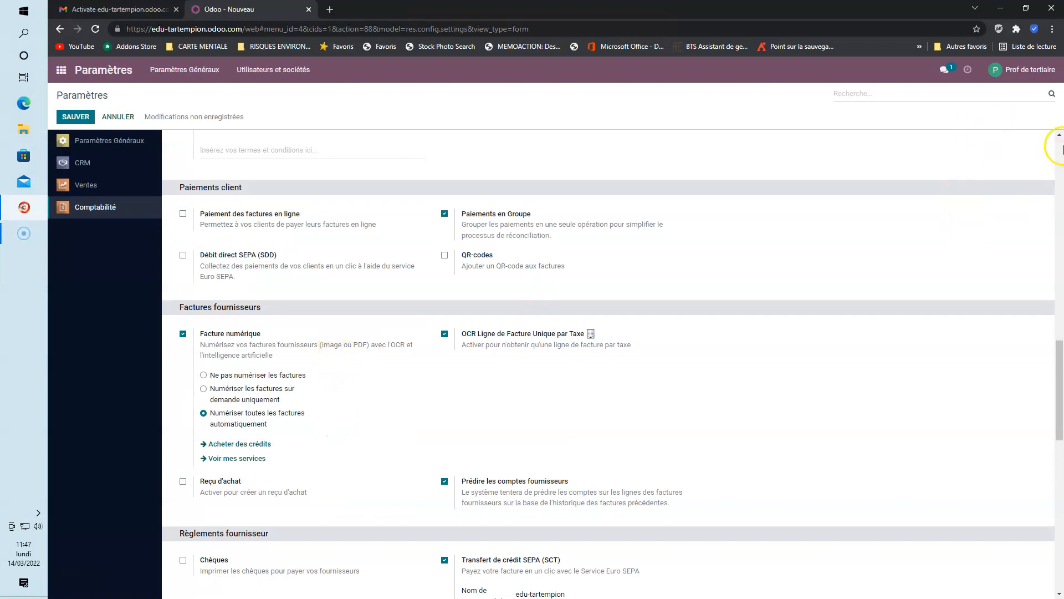
left_click(1060, 136)
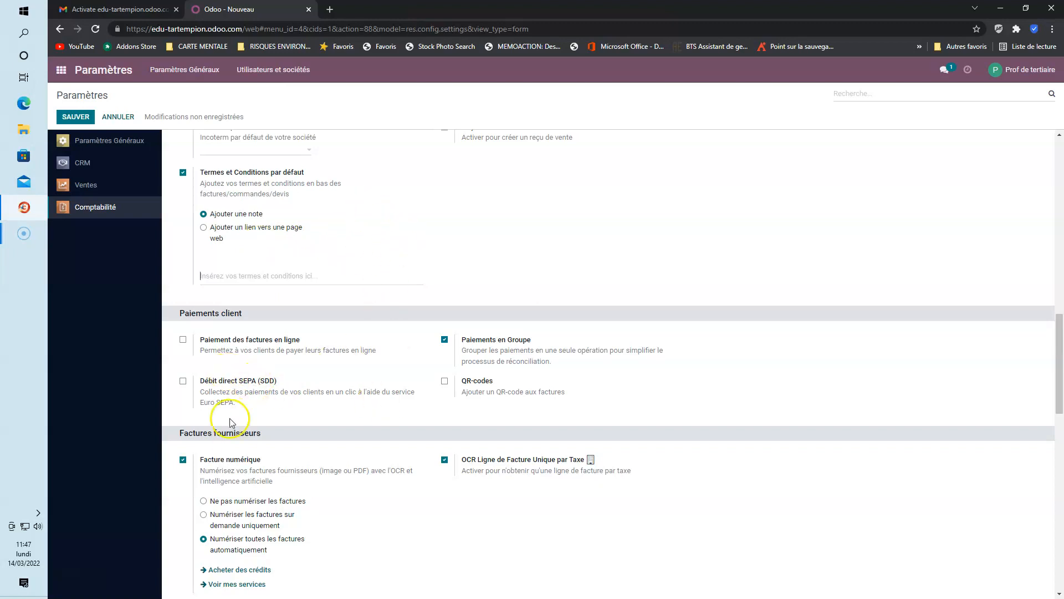
left_click(183, 461)
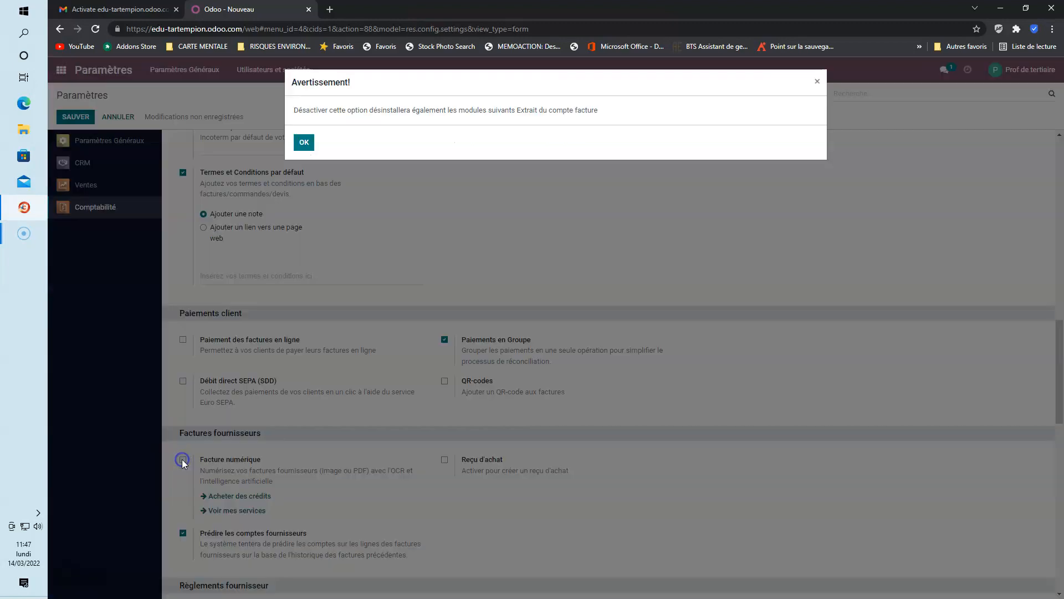
left_click(304, 143)
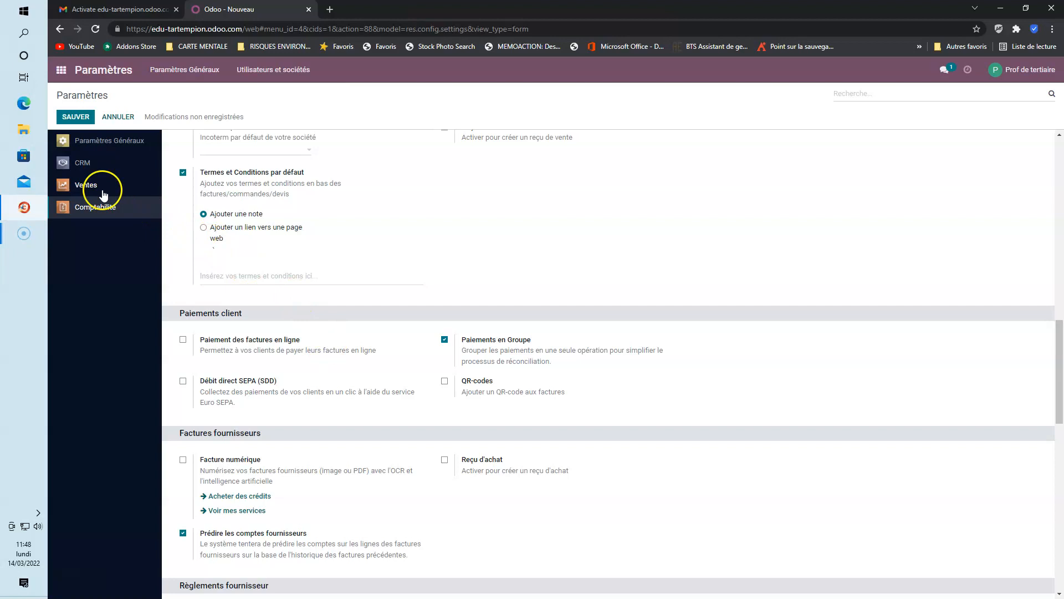
left_click(74, 118)
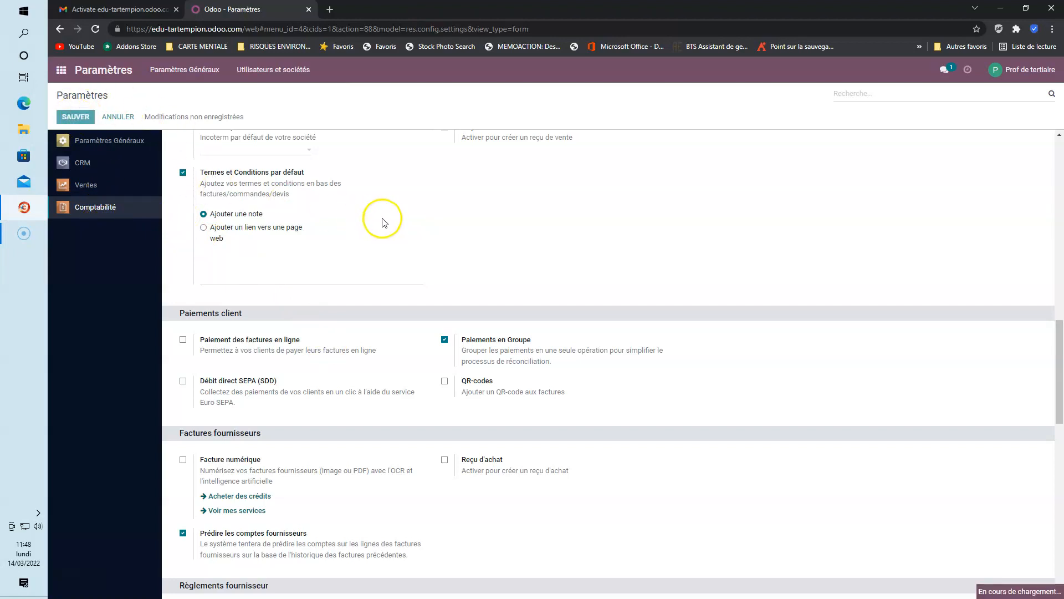